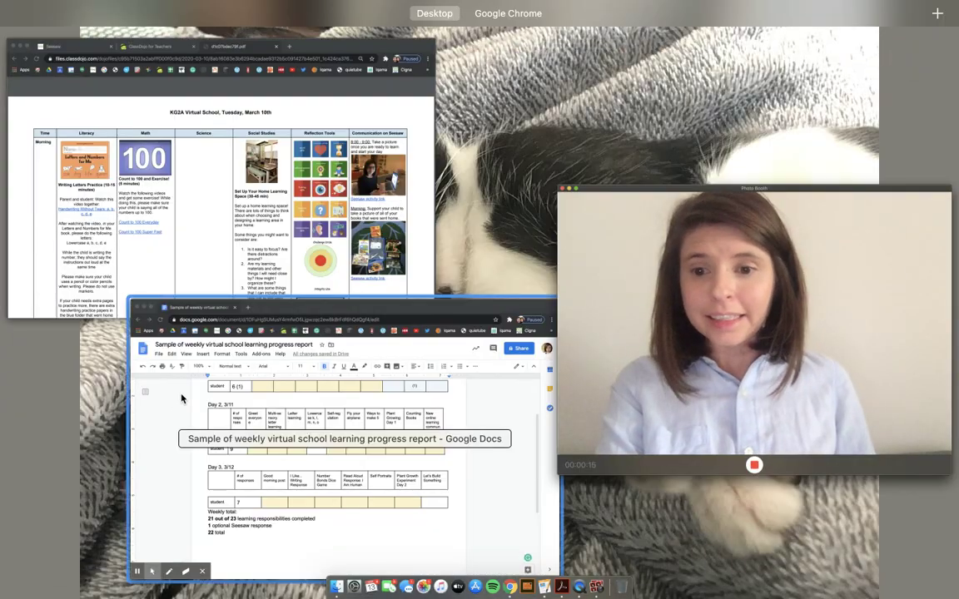
Bring the weekly progress report forward and scroll up to the Sample Student heading and Day 1 table
click(289, 348)
scroll(289, 348, up, 3)
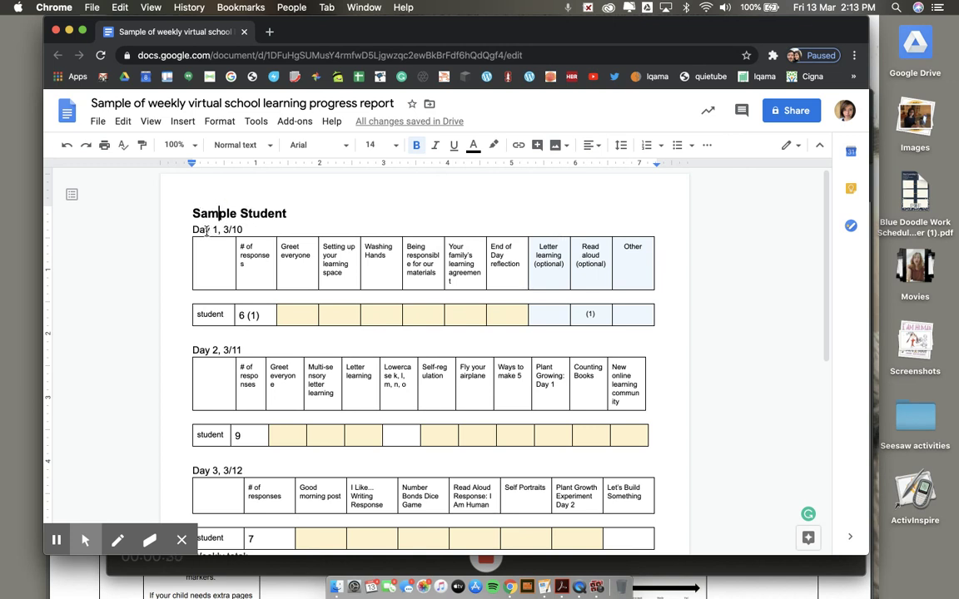
drag(192, 230, 365, 305)
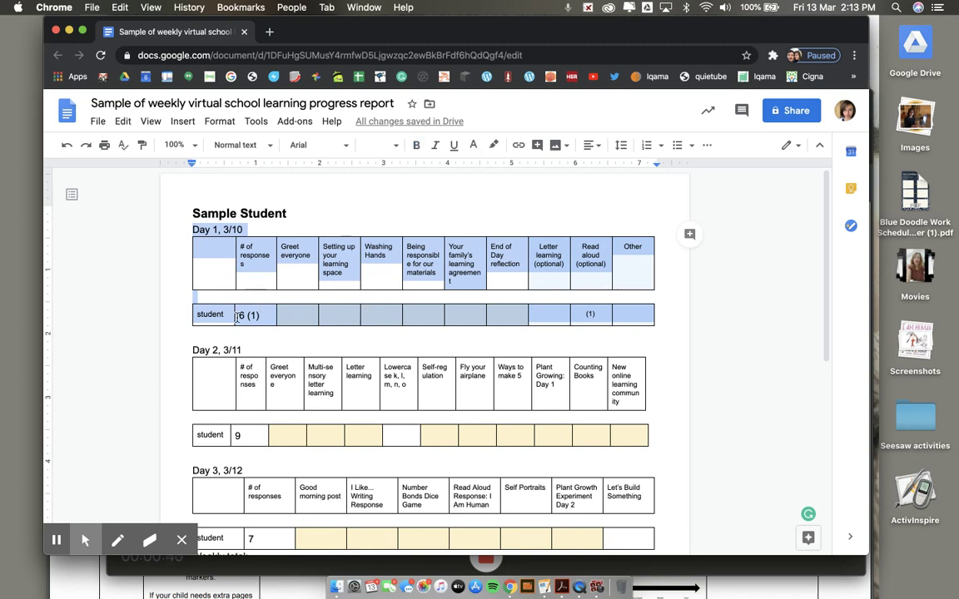
drag(190, 348, 281, 428)
scroll(191, 411, down, 2)
drag(191, 385, 260, 455)
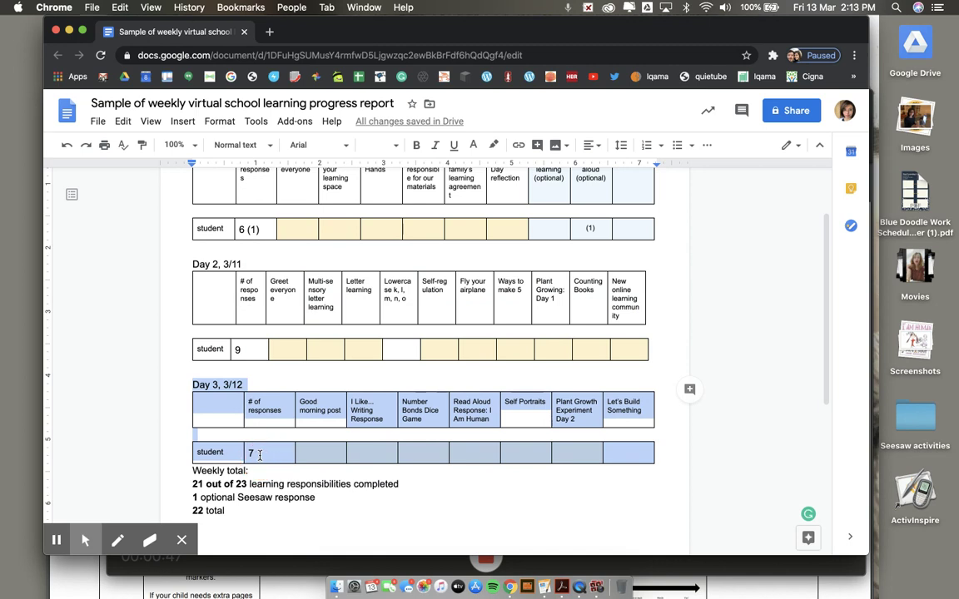
click(172, 351)
scroll(172, 350, up, 2)
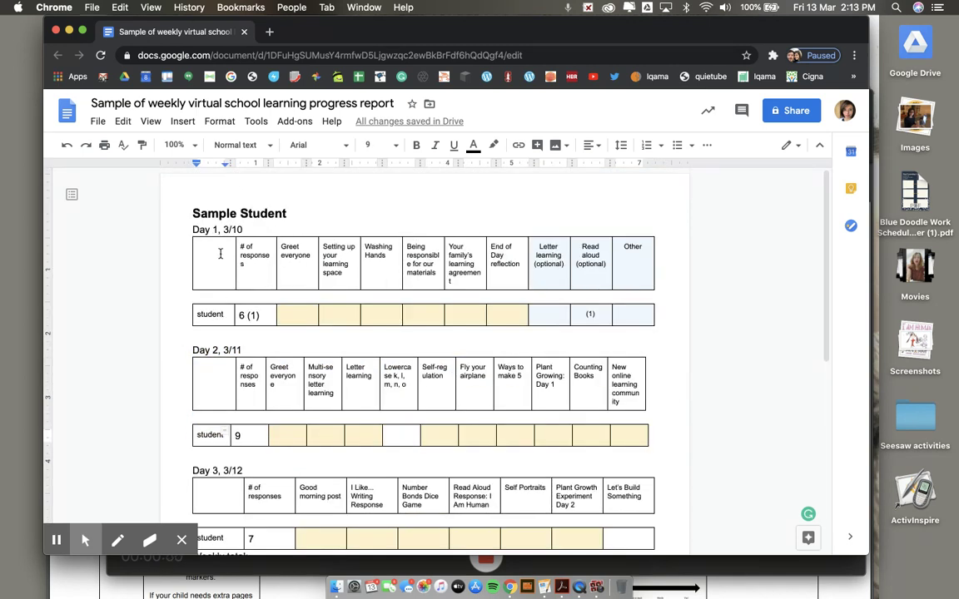
drag(225, 255, 497, 277)
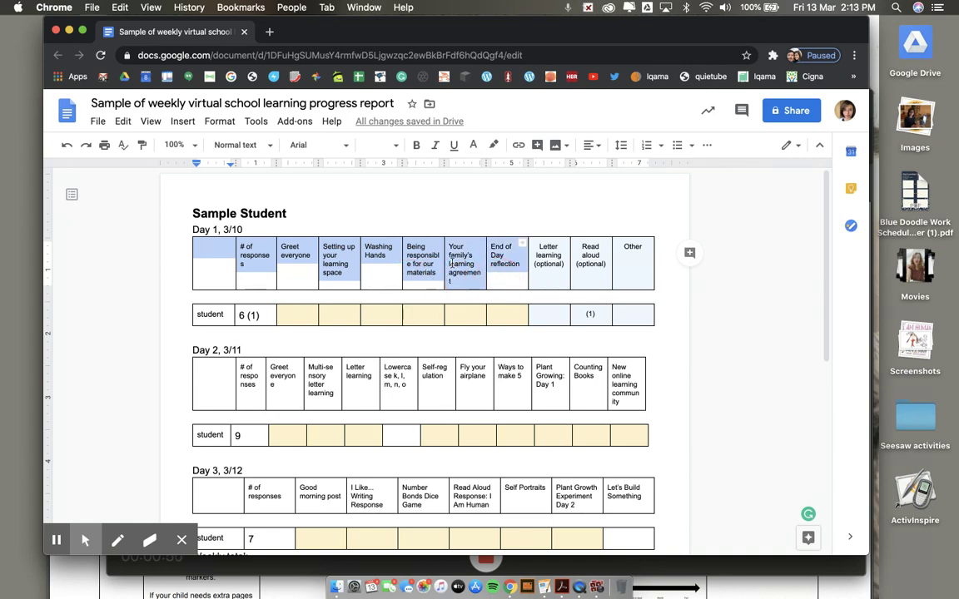
key(ctrl+Up)
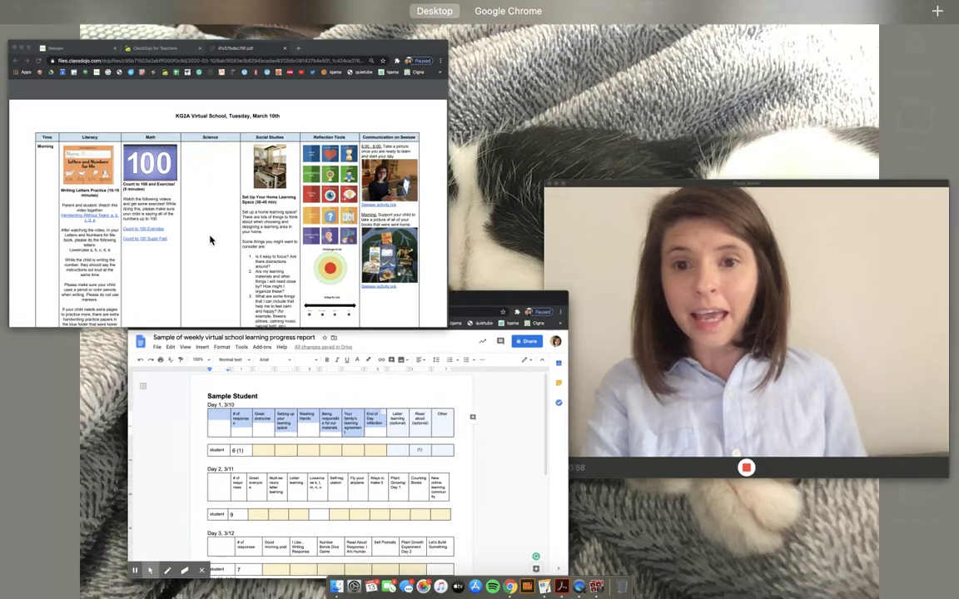
click(210, 241)
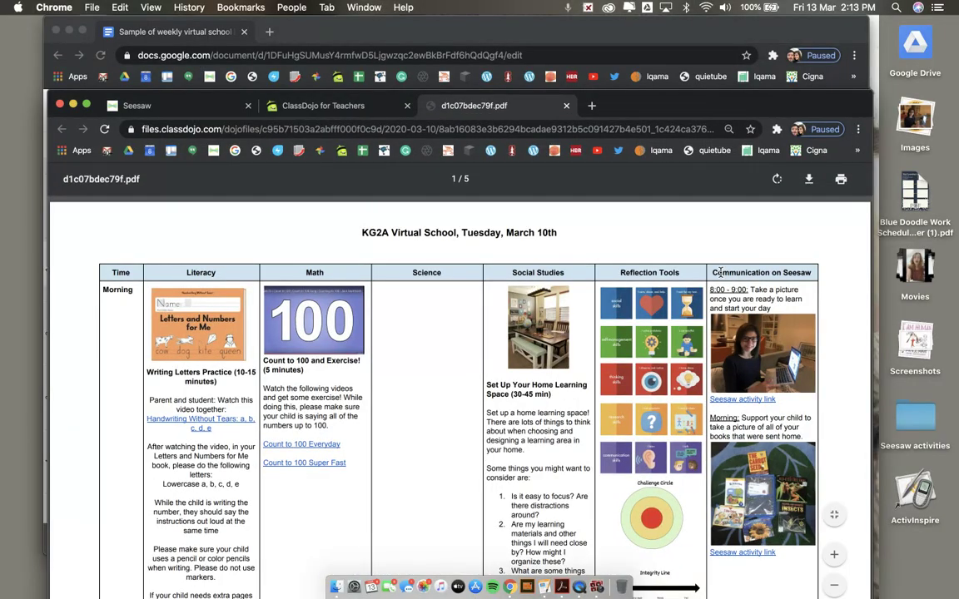
drag(715, 104, 712, 50)
drag(747, 236, 751, 394)
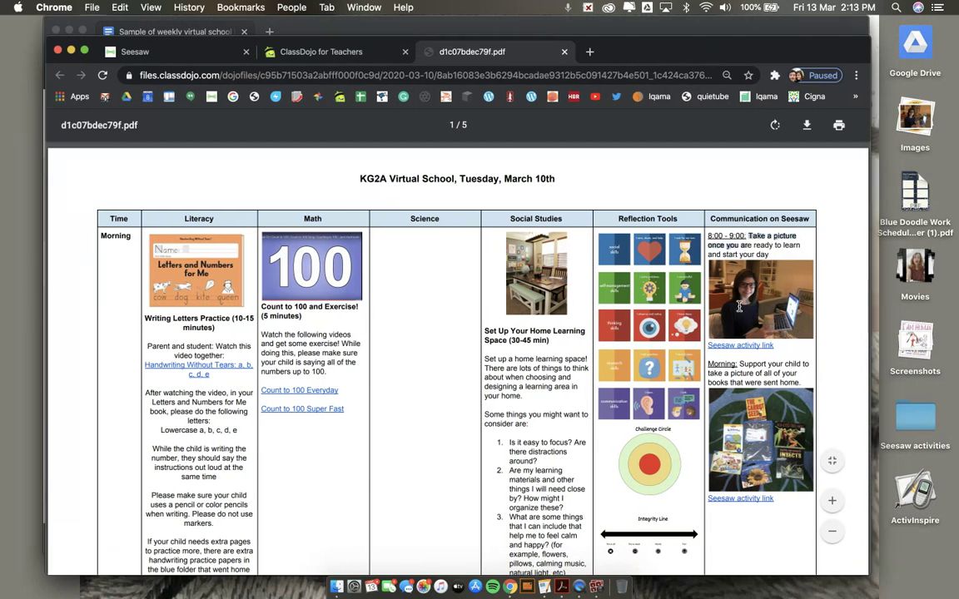
drag(760, 459, 757, 520)
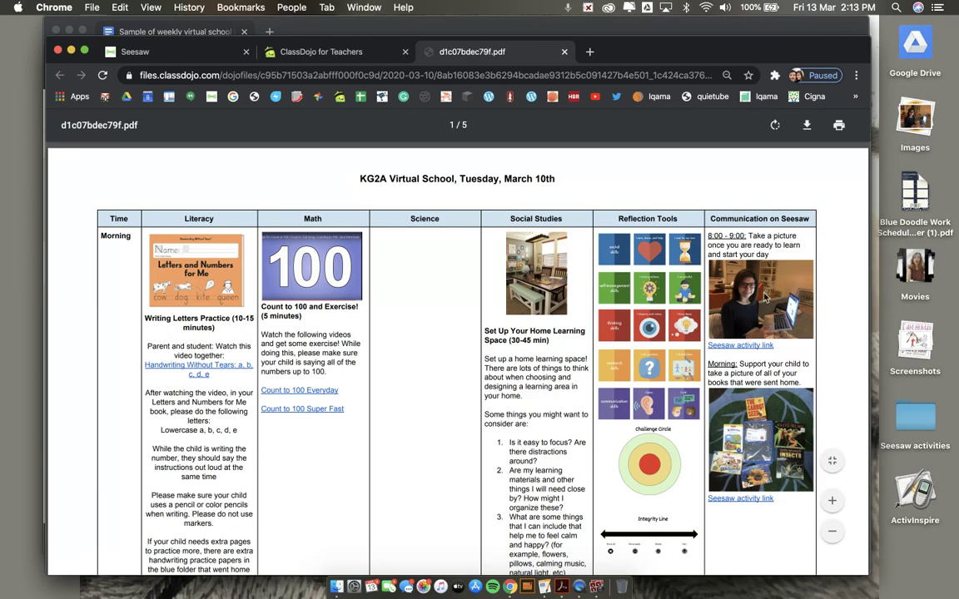
key(ctrl+Up)
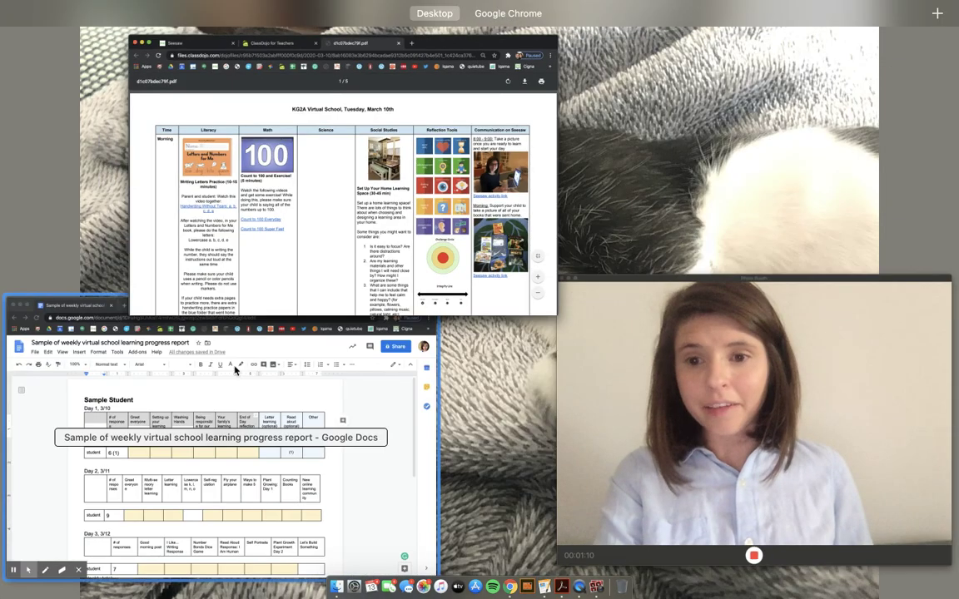
click(375, 403)
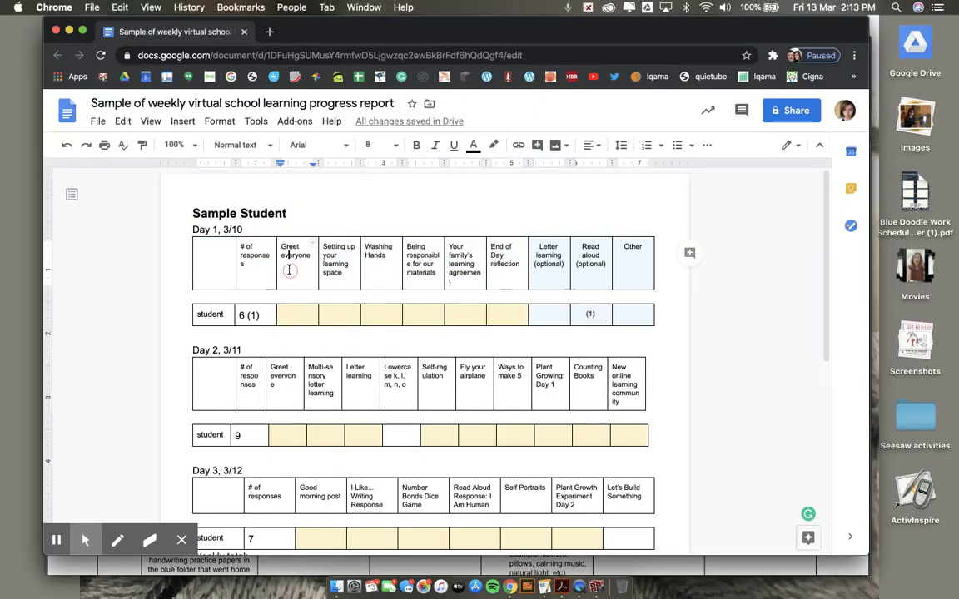
key(ctrl+Up)
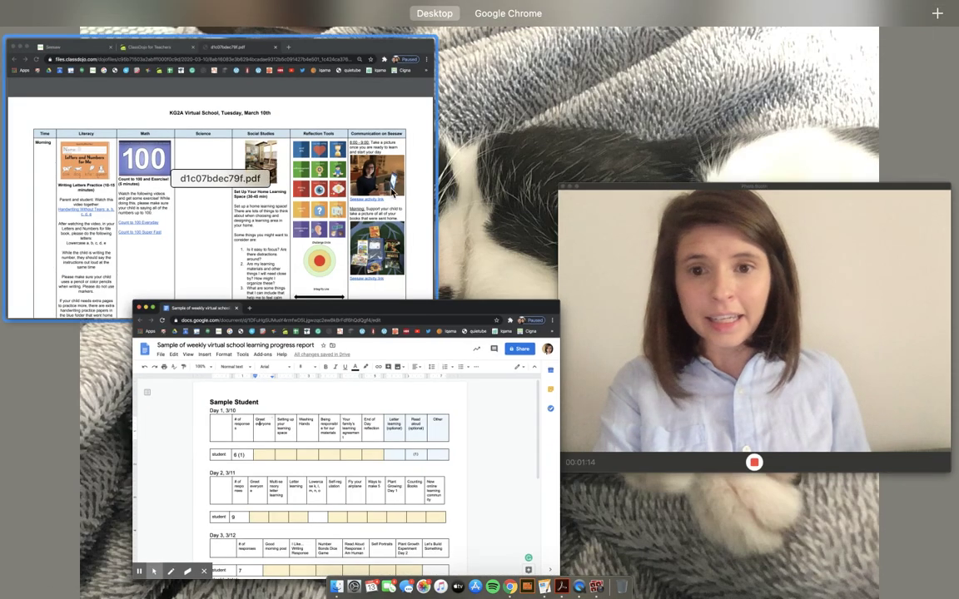
click(370, 184)
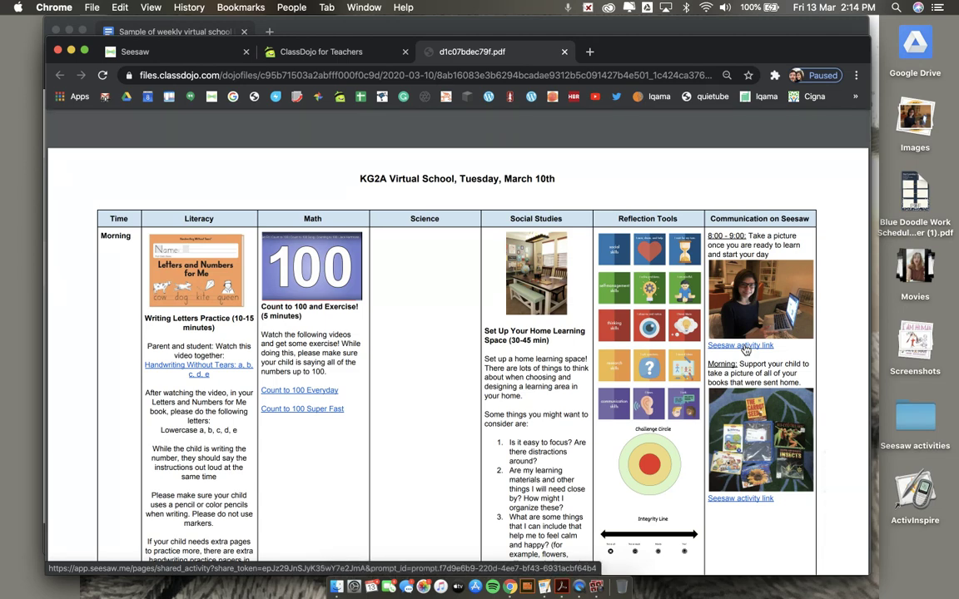
key(ctrl+Up)
click(252, 402)
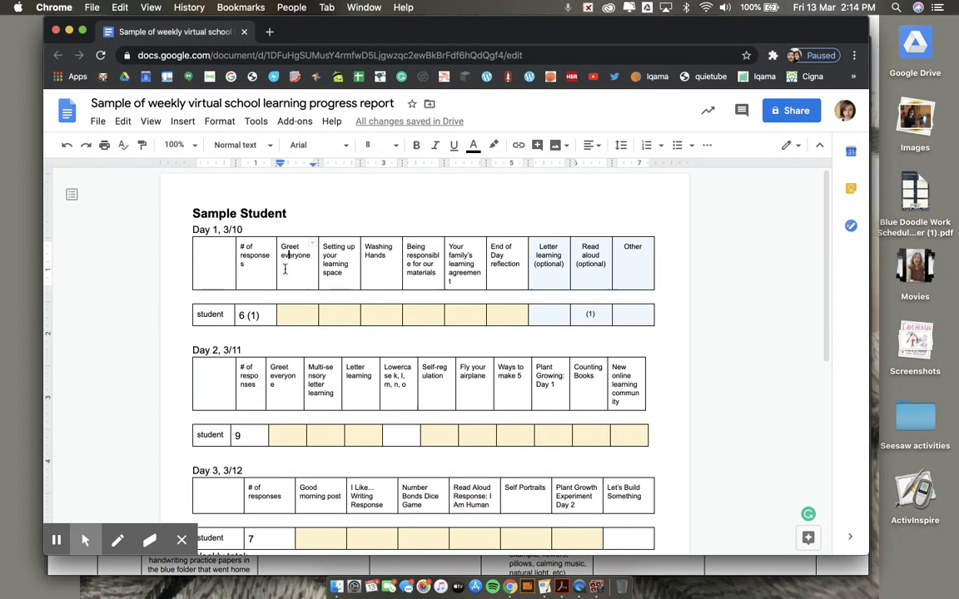
drag(288, 254, 502, 271)
click(535, 250)
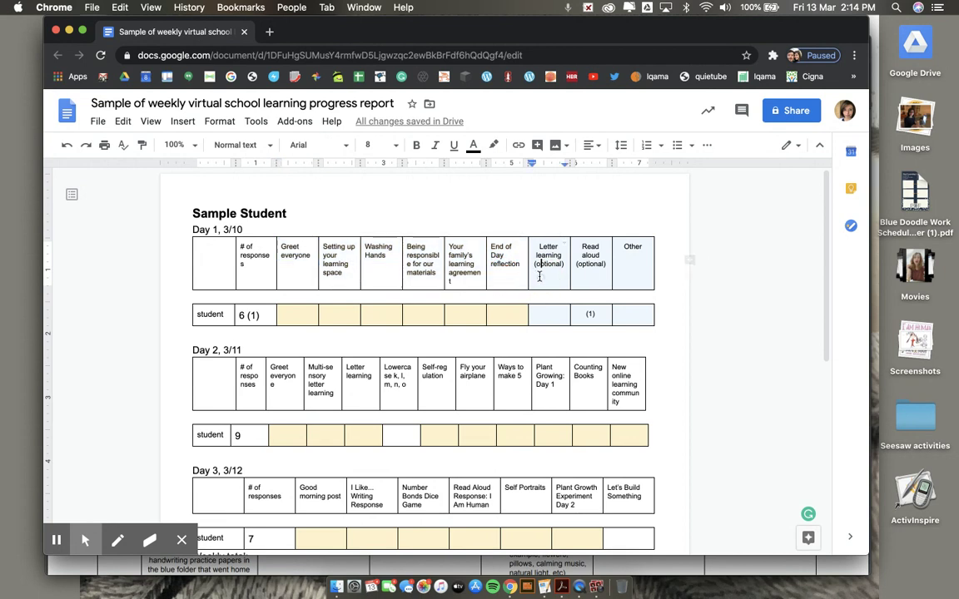
drag(536, 250, 627, 260)
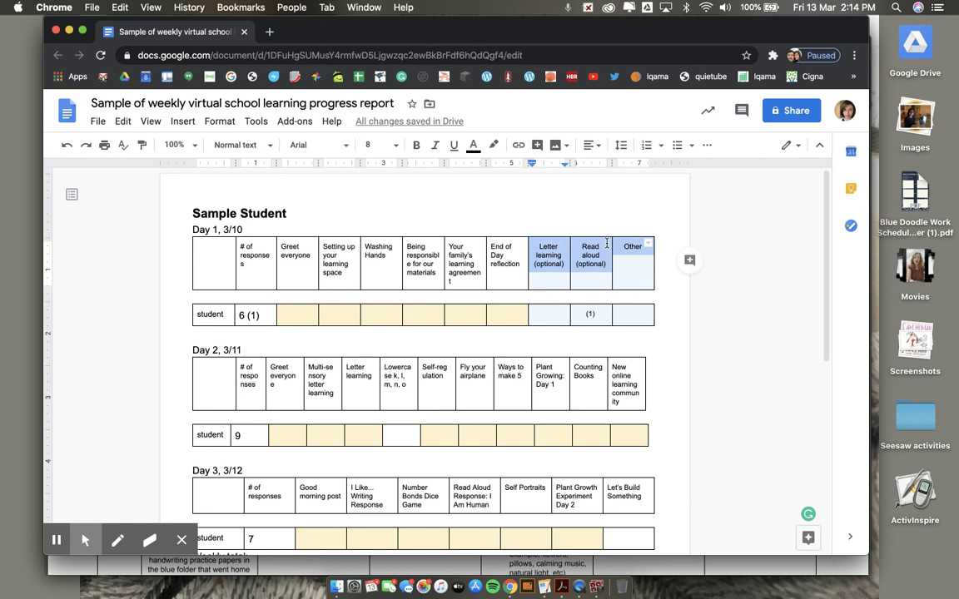
click(550, 217)
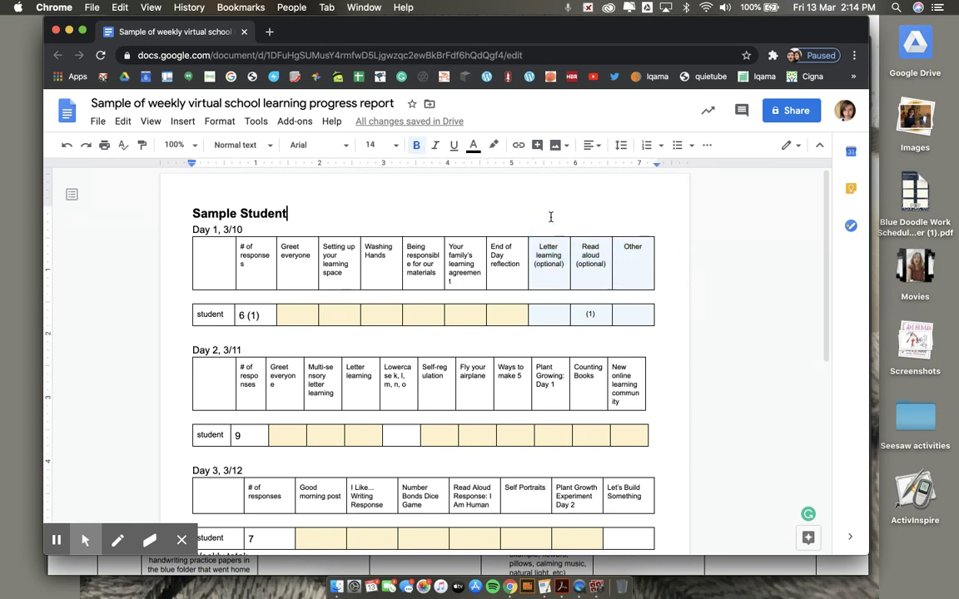
click(300, 315)
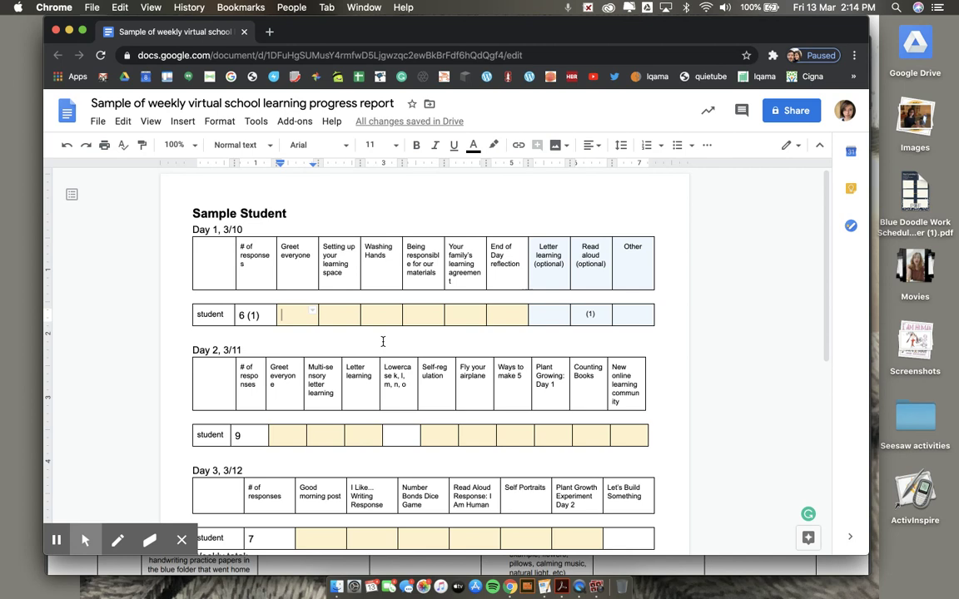
click(624, 537)
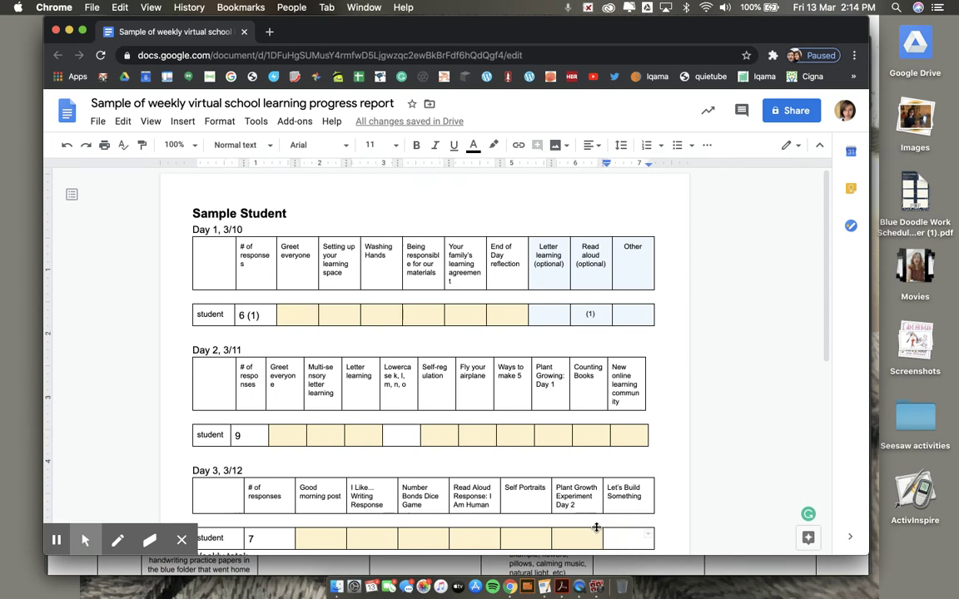
drag(279, 253, 493, 267)
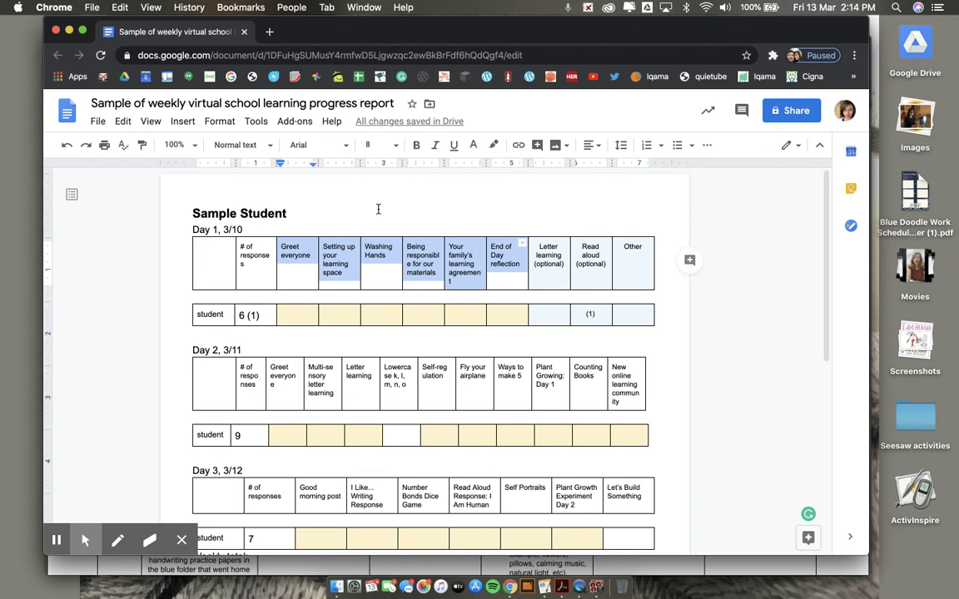
click(251, 254)
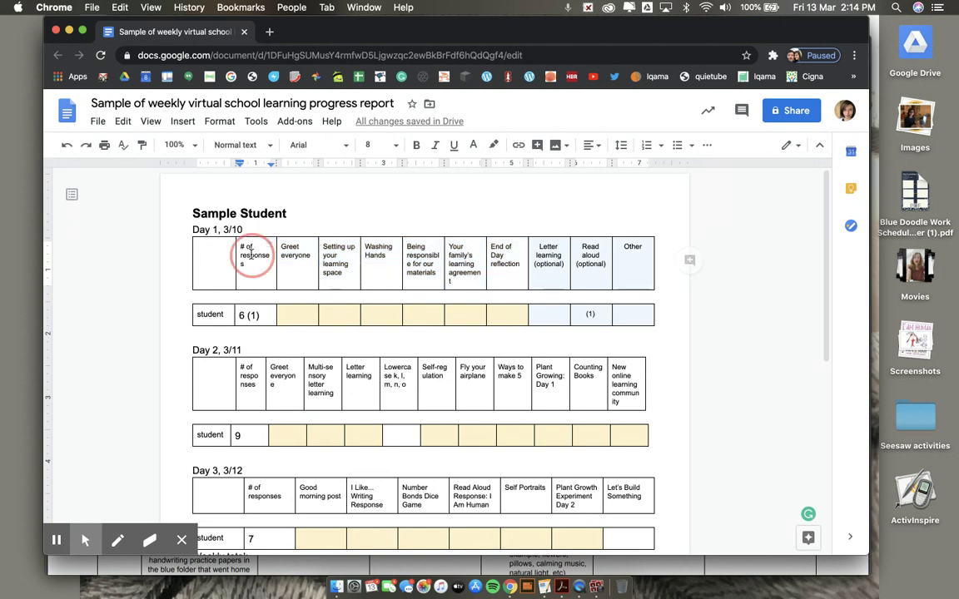
click(251, 315)
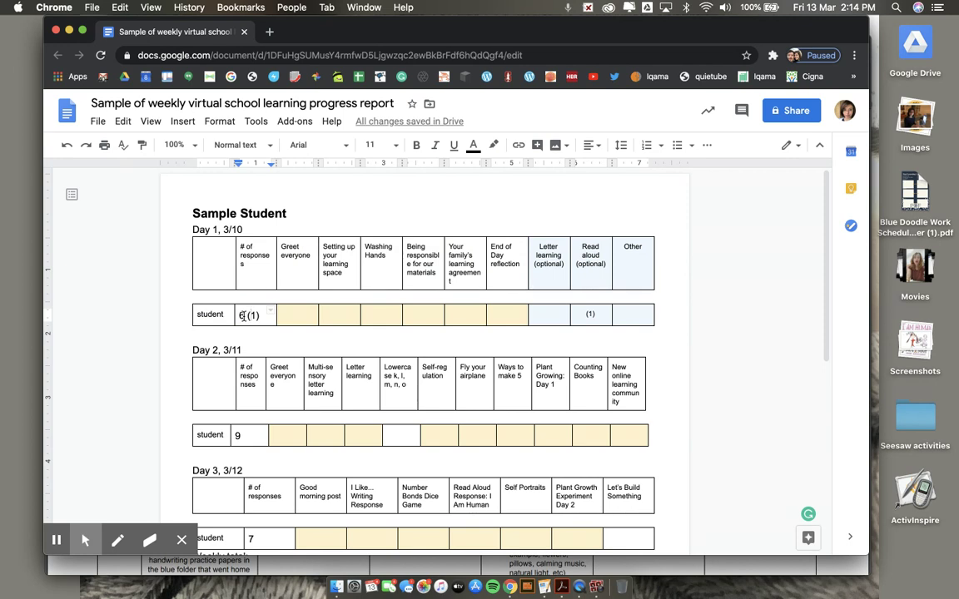
click(244, 316)
key(BackSpace)
text(5)
double_click(295, 255)
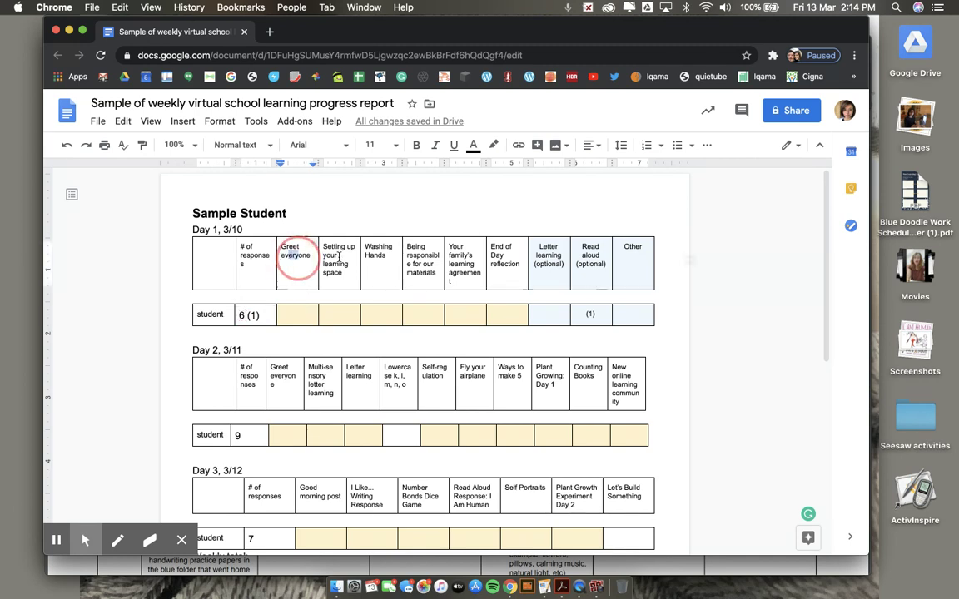
drag(339, 258, 487, 266)
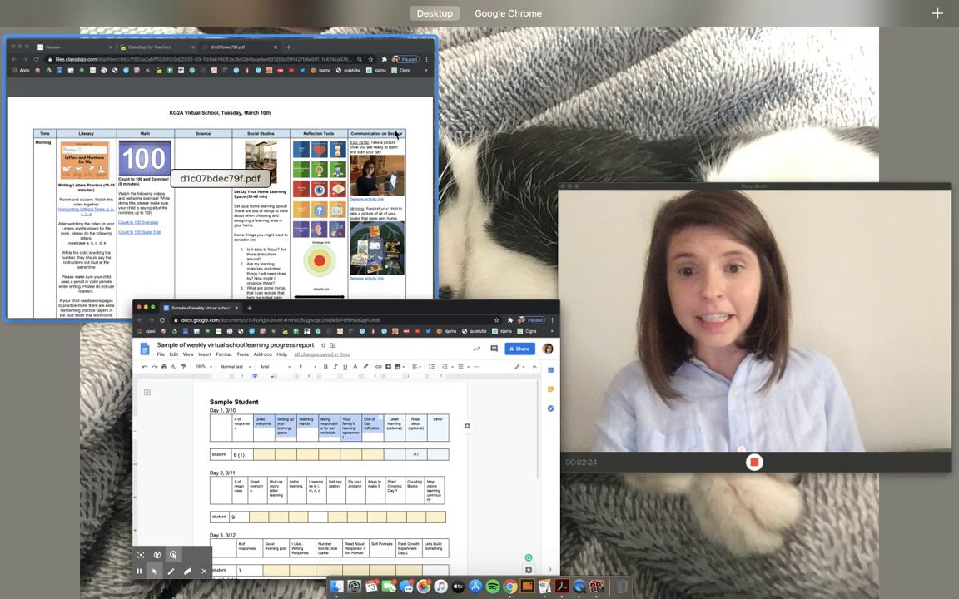
Page the ClassDojo daily plan PDF down to Tuesday, March 10th
click(381, 120)
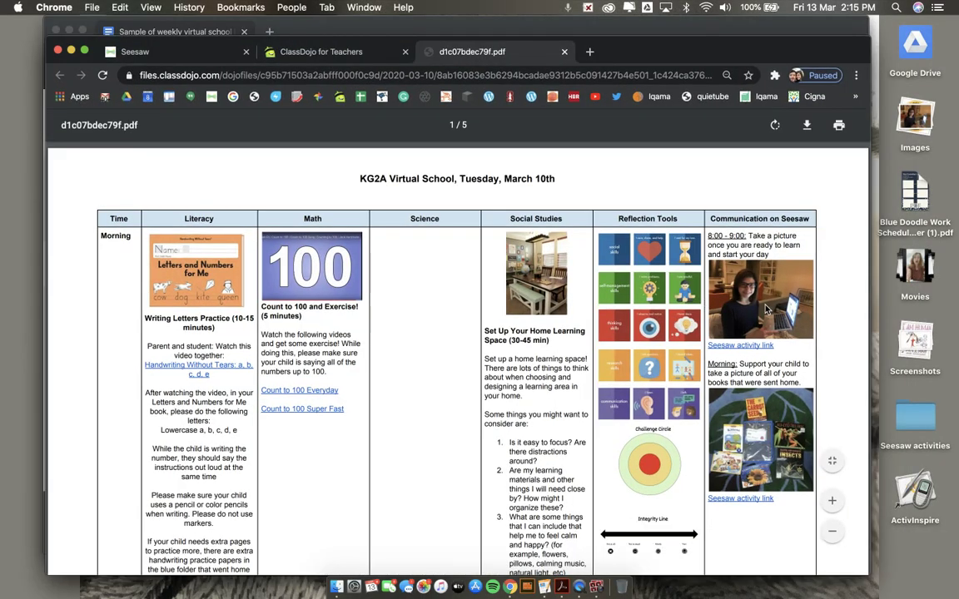
scroll(756, 325, down, 10)
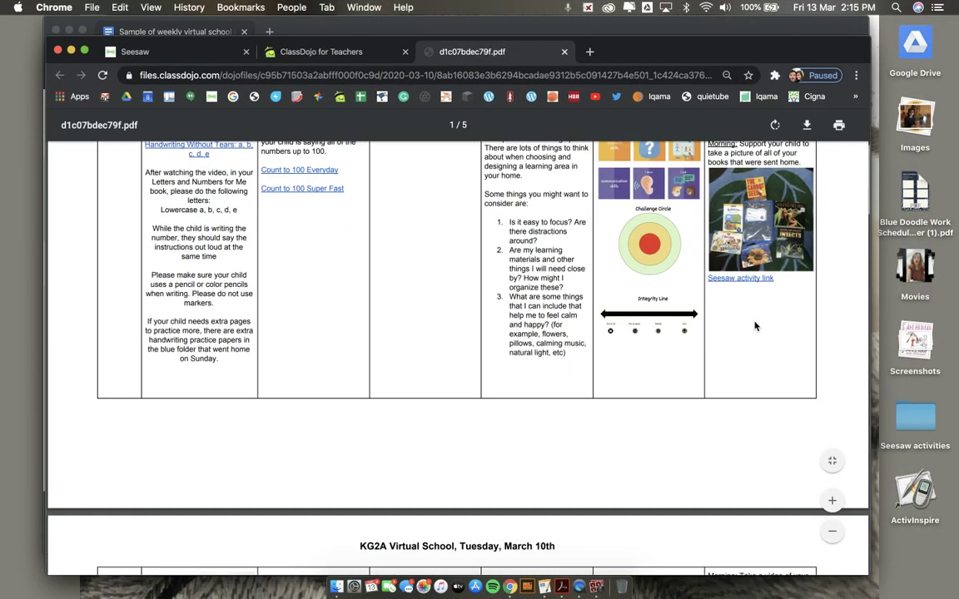
scroll(756, 325, down, 5)
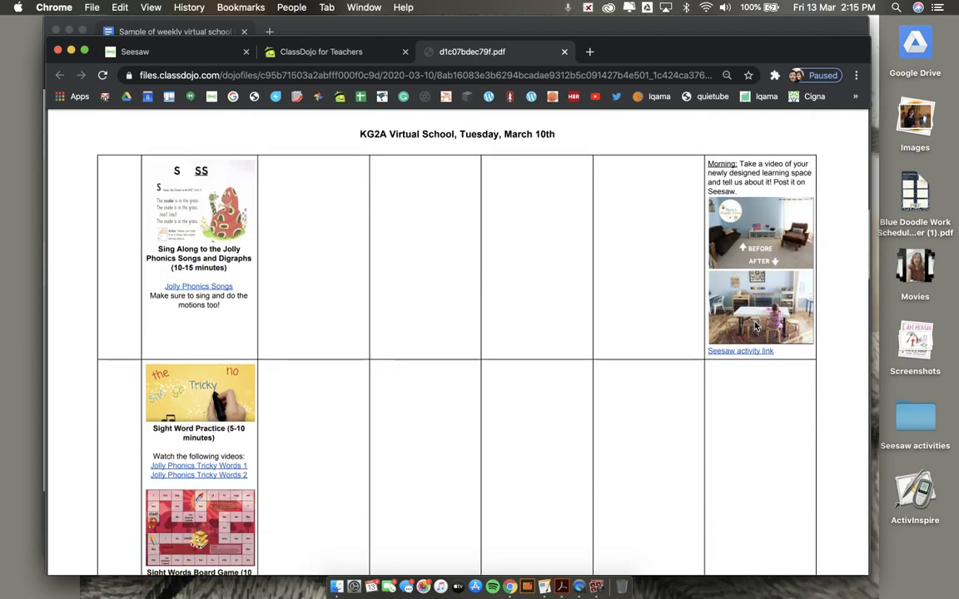
Return to the Google Docs progress report and scroll to the weekly total of 21 of 23 responsibilities
key(ctrl+Up)
click(366, 474)
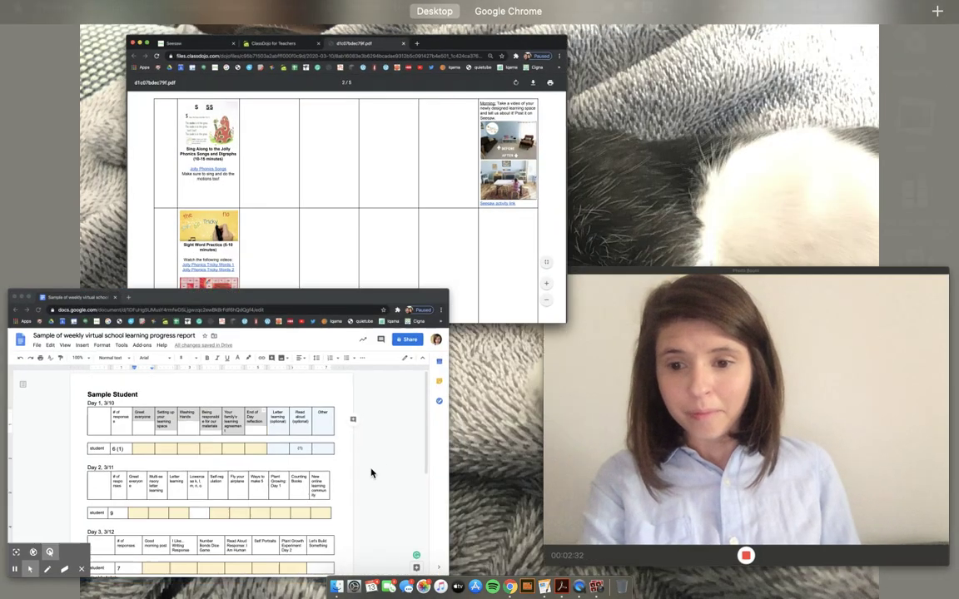
scroll(337, 421, down, 4)
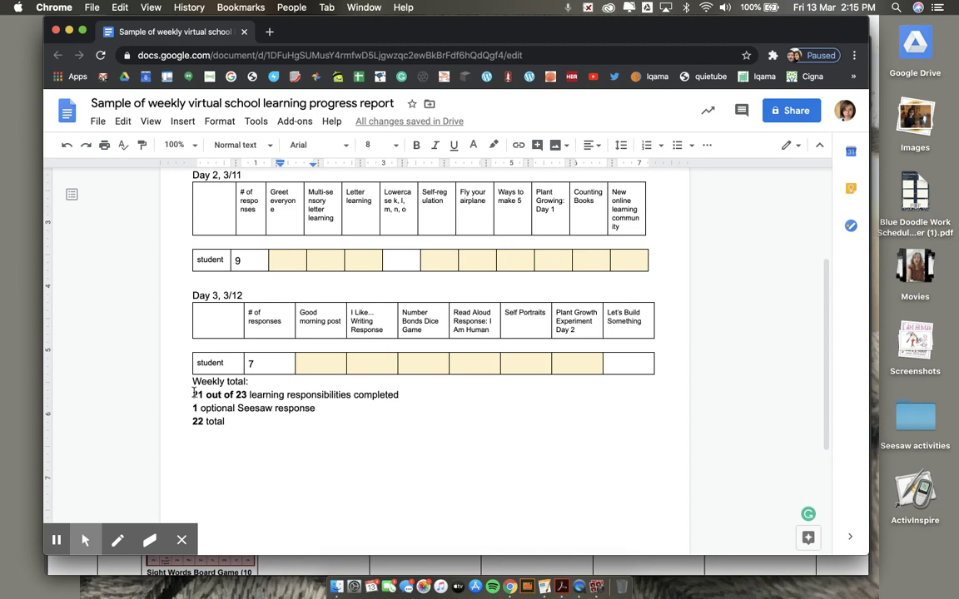
drag(194, 394, 201, 394)
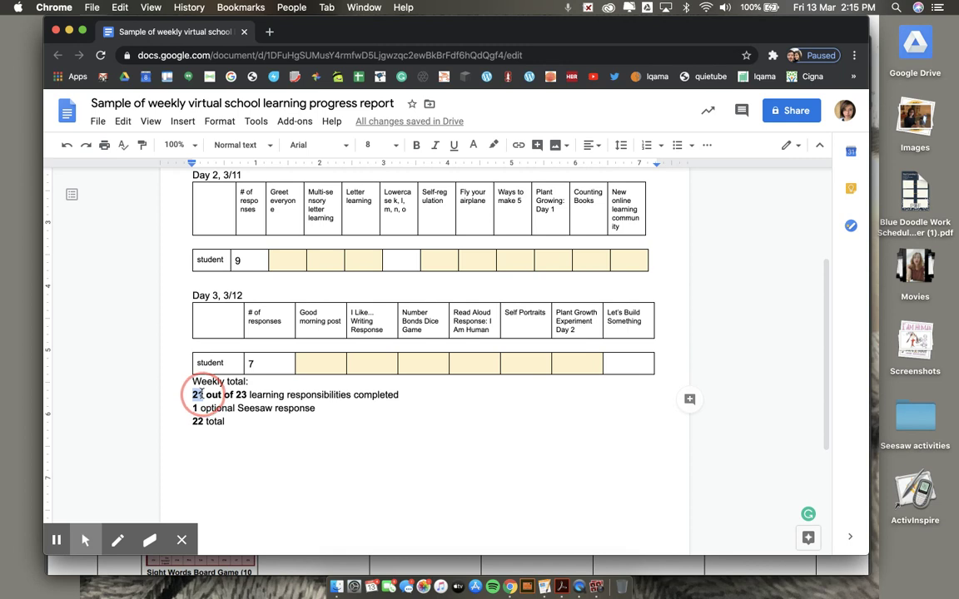
drag(201, 393, 201, 393)
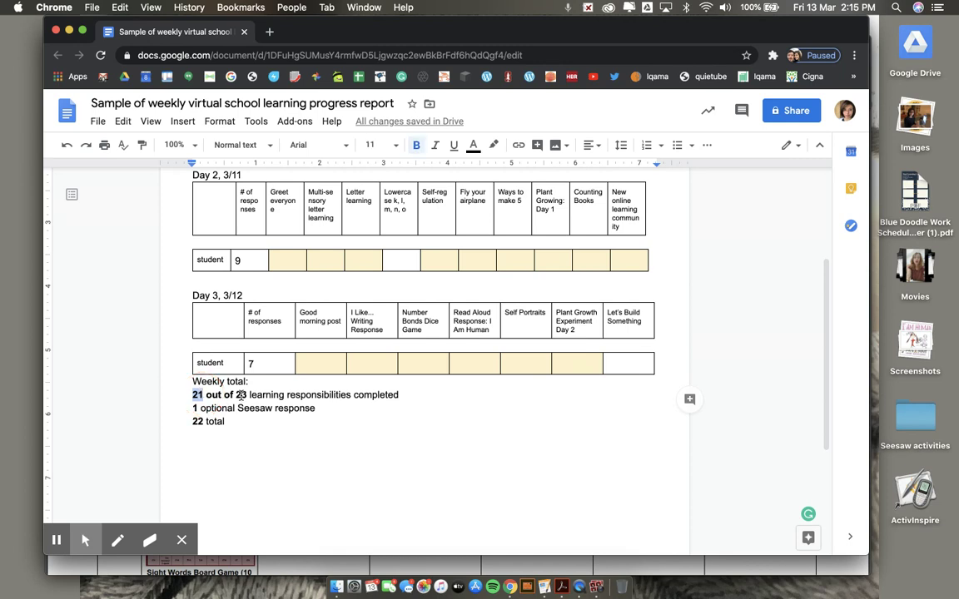
click(241, 395)
scroll(208, 395, up, 5)
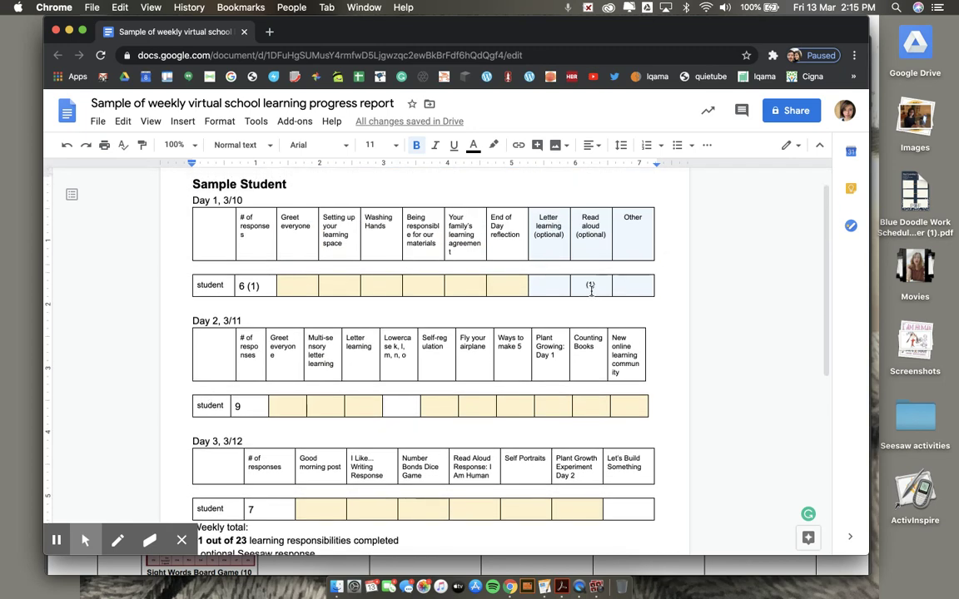
scroll(427, 375, down, 5)
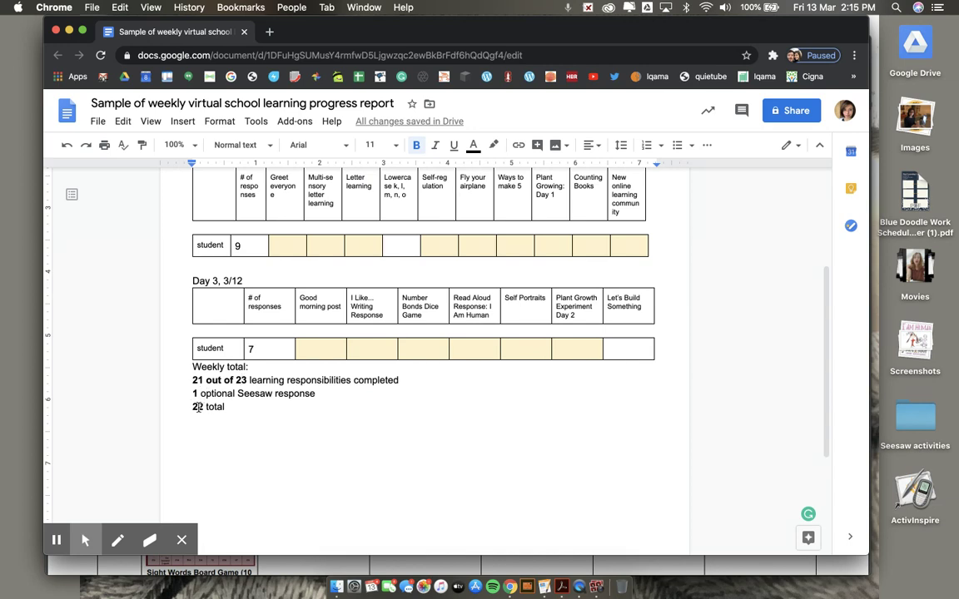
double_click(199, 406)
scroll(177, 291, up, 5)
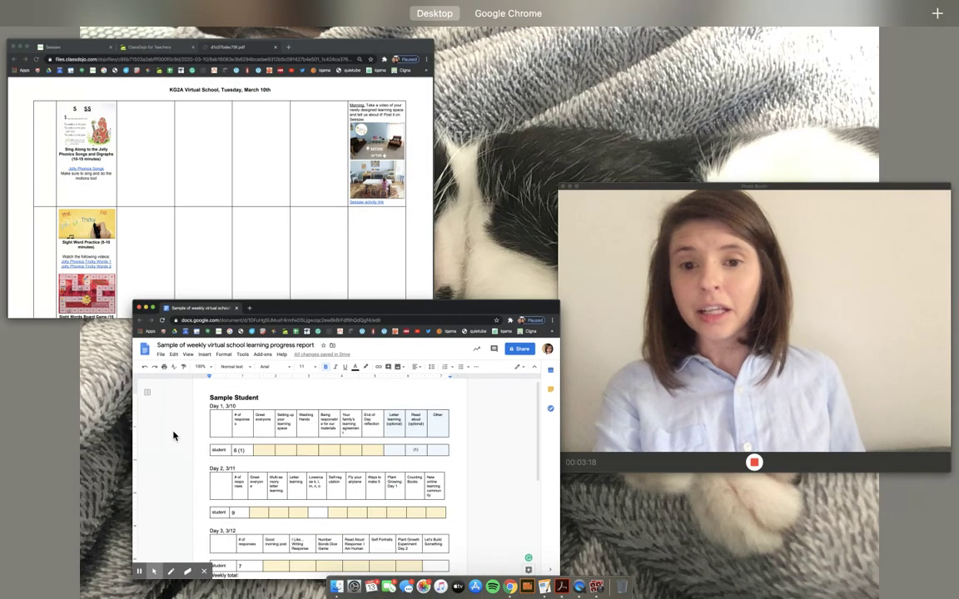
Switch from the daily plan PDF to the Seesaw class Activities page
click(383, 271)
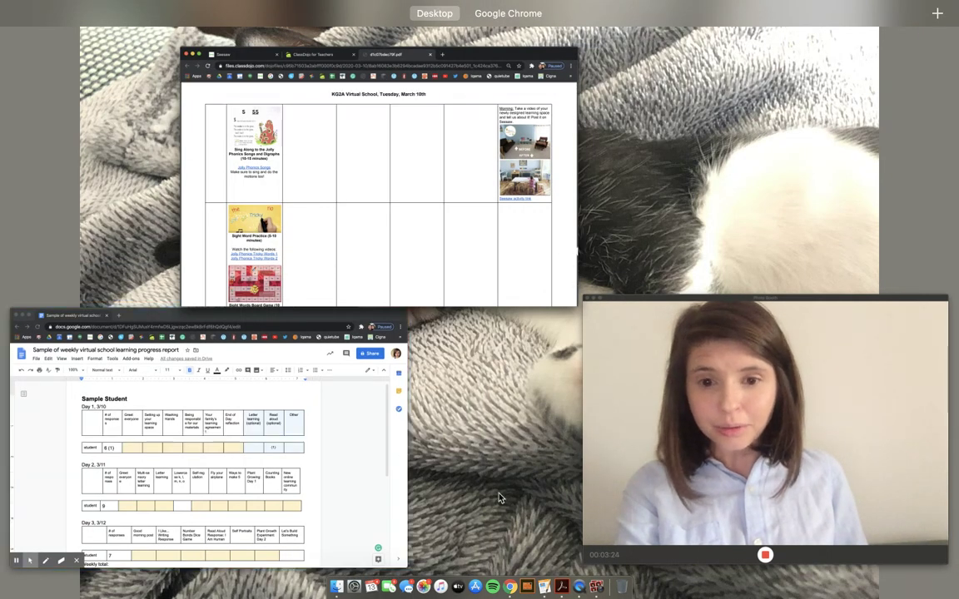
click(401, 253)
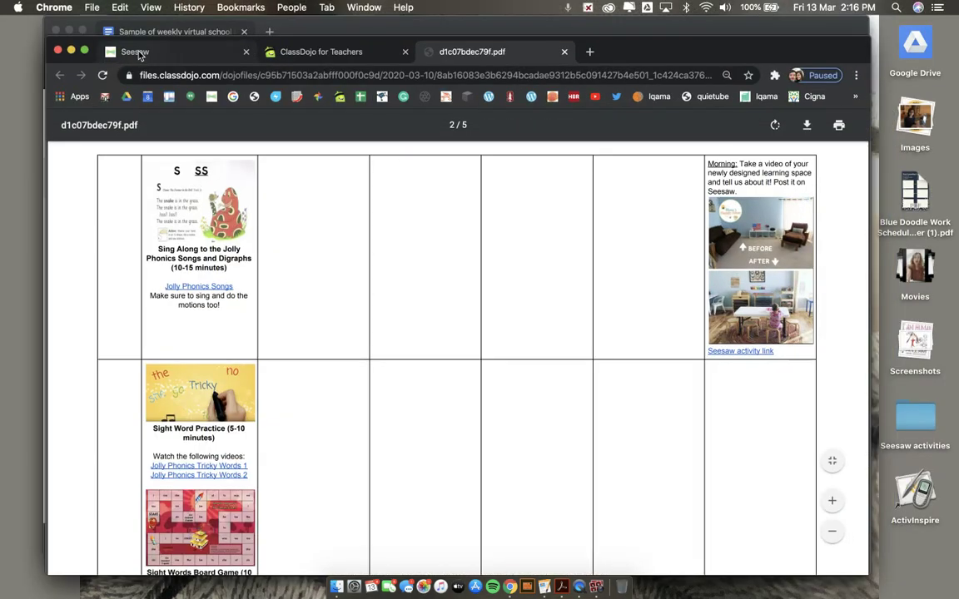
click(146, 53)
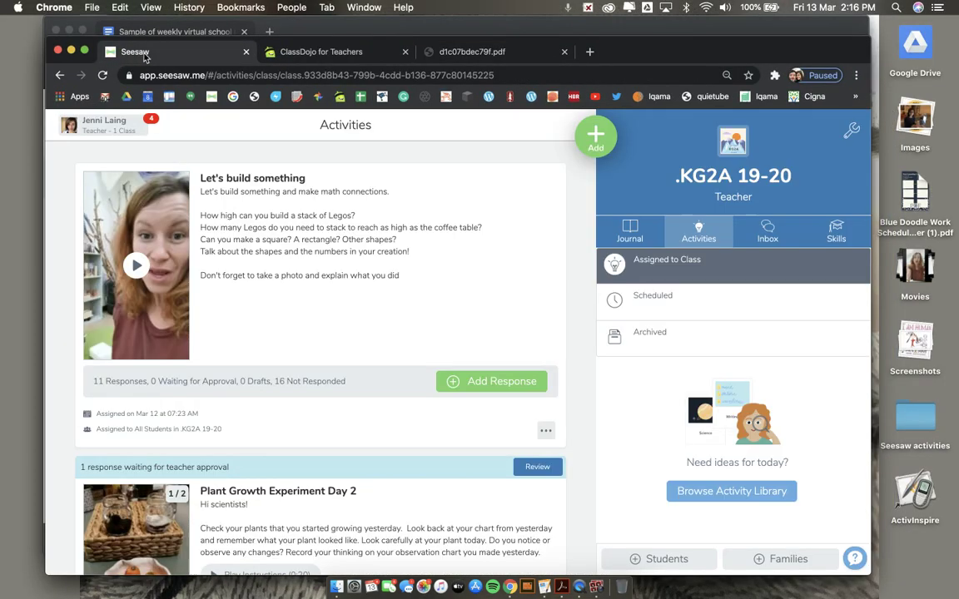
Open the 'Let's build something' student responses, dismissing the Select Student picker
click(468, 382)
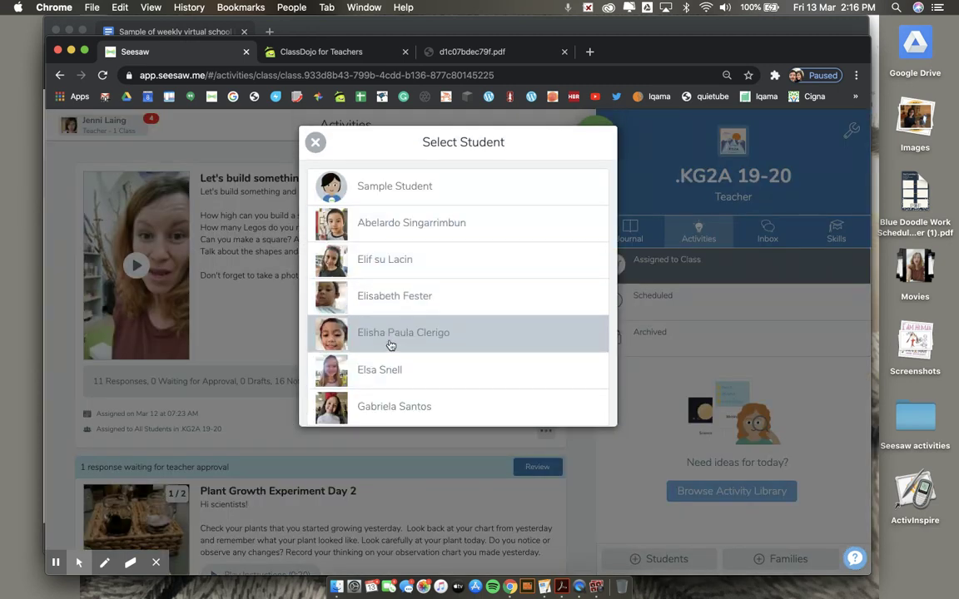
click(316, 144)
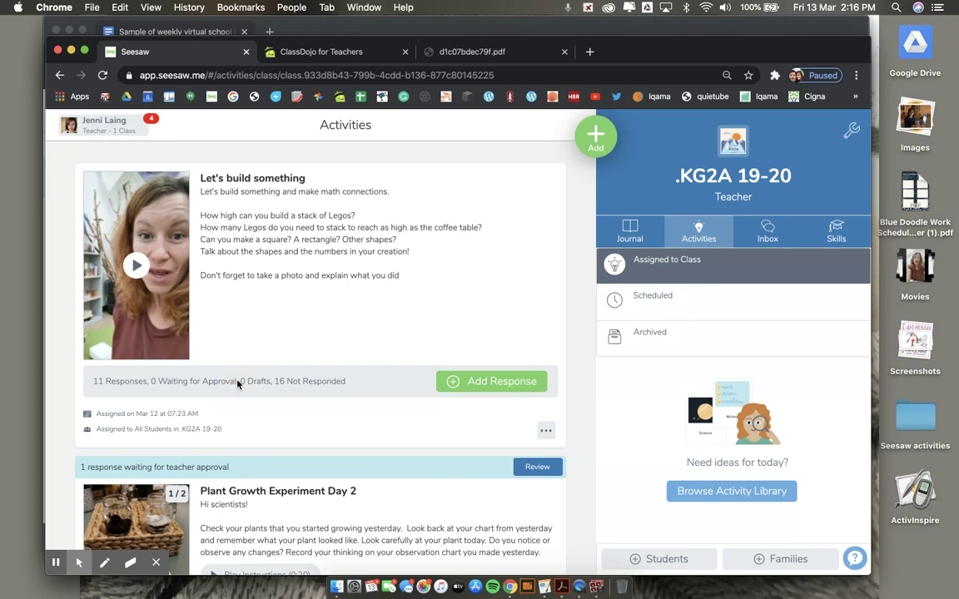
click(237, 385)
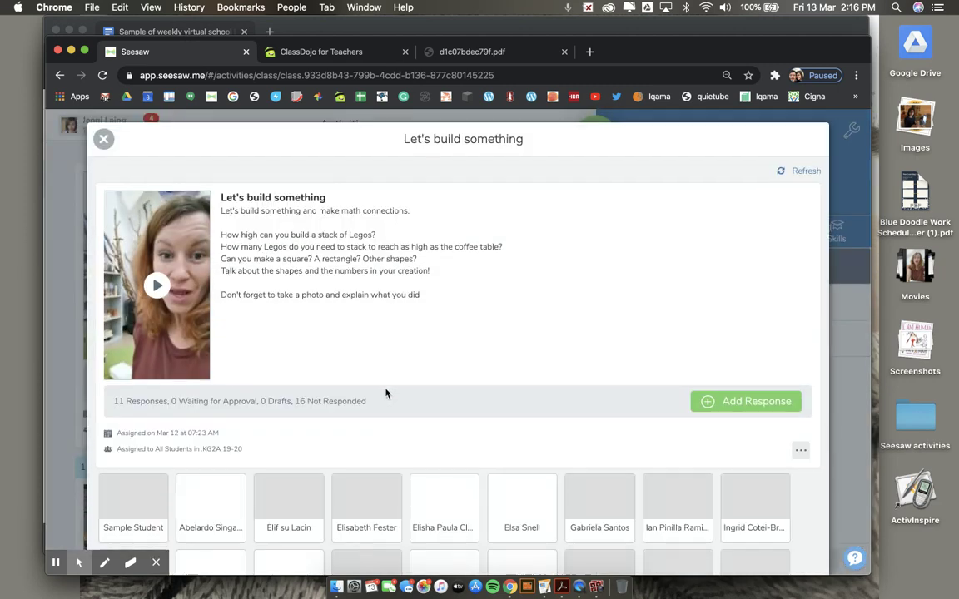
Review the 'Let's build something' response tiles, close that view, and return to the progress report
scroll(385, 392, down, 5)
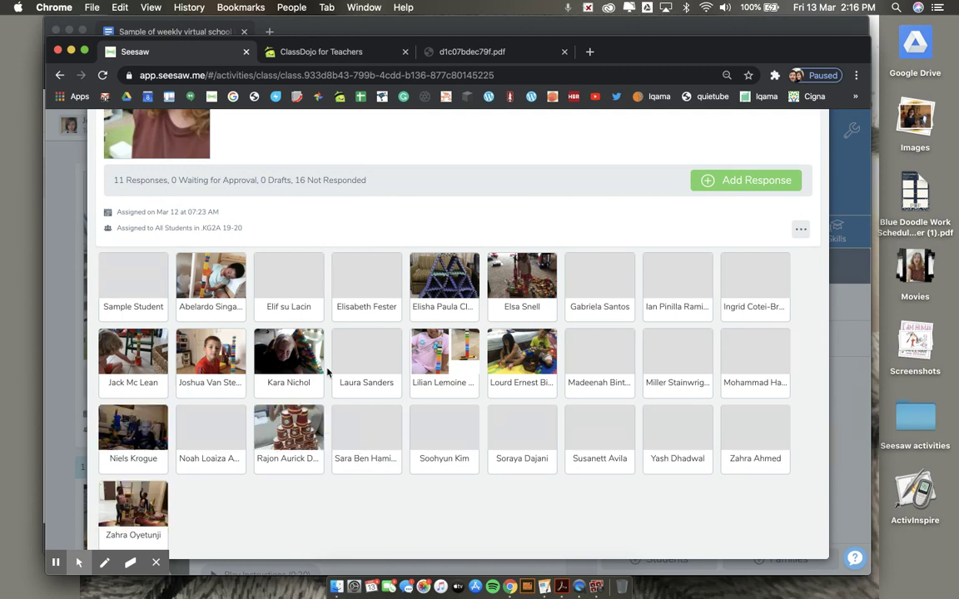
scroll(327, 374, up, 5)
click(103, 143)
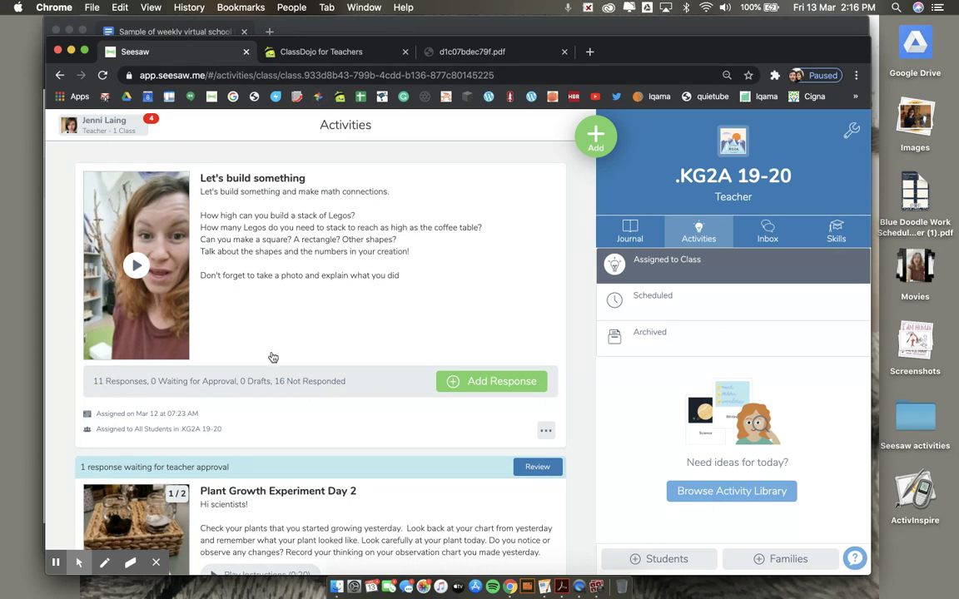
click(333, 30)
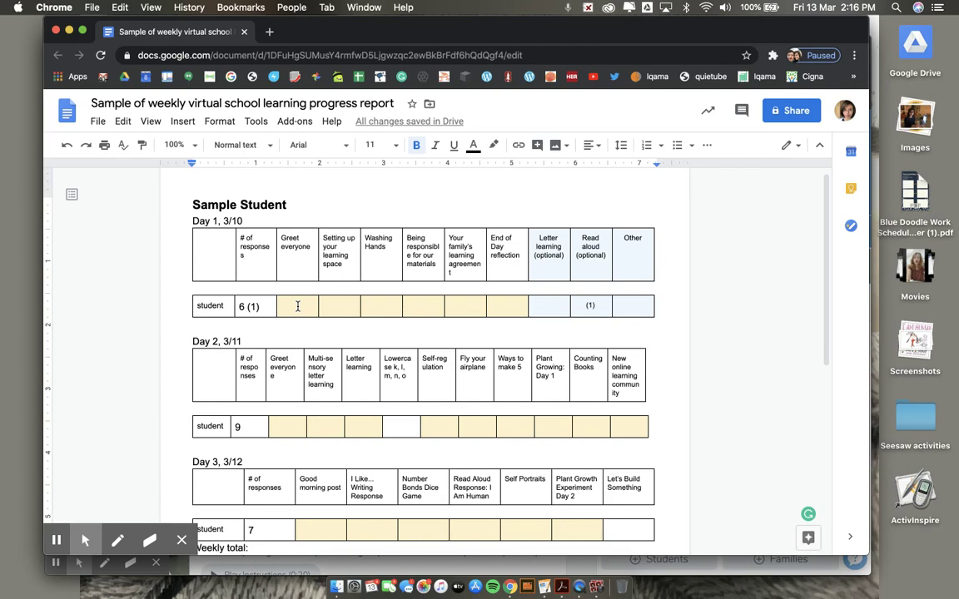
Go back to the Seesaw class page and open its options for adding new items
key(ctrl+Up)
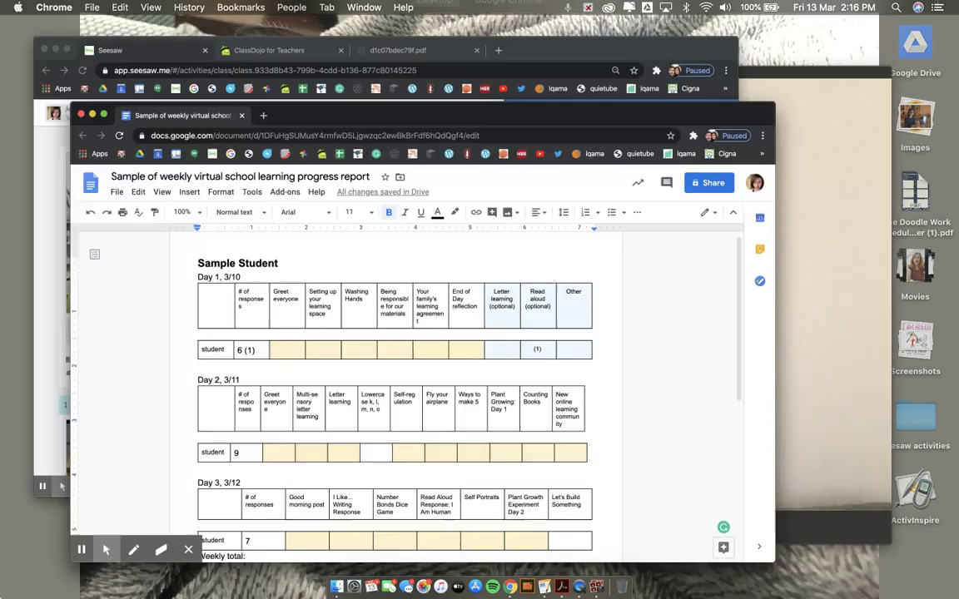
click(271, 179)
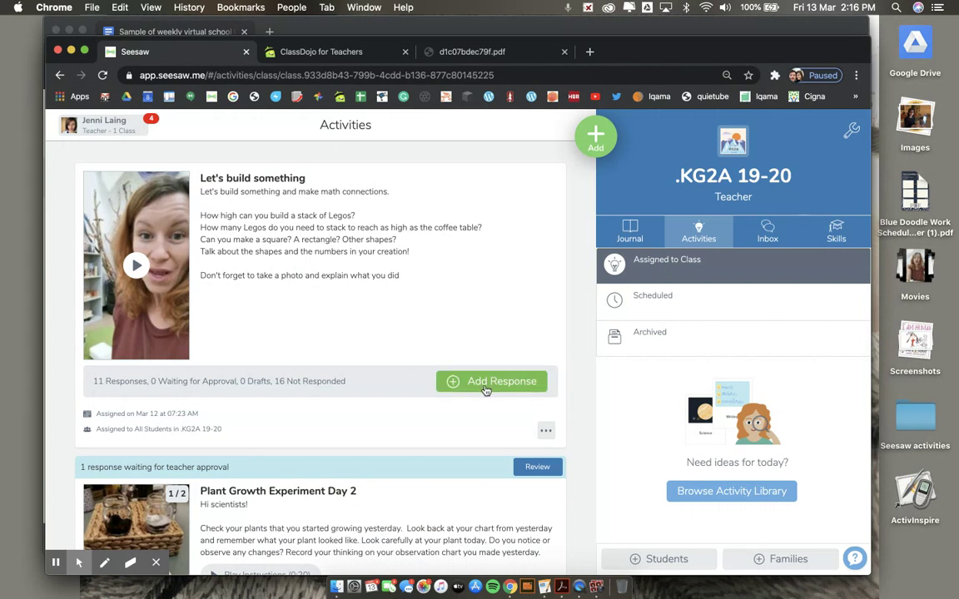
click(596, 143)
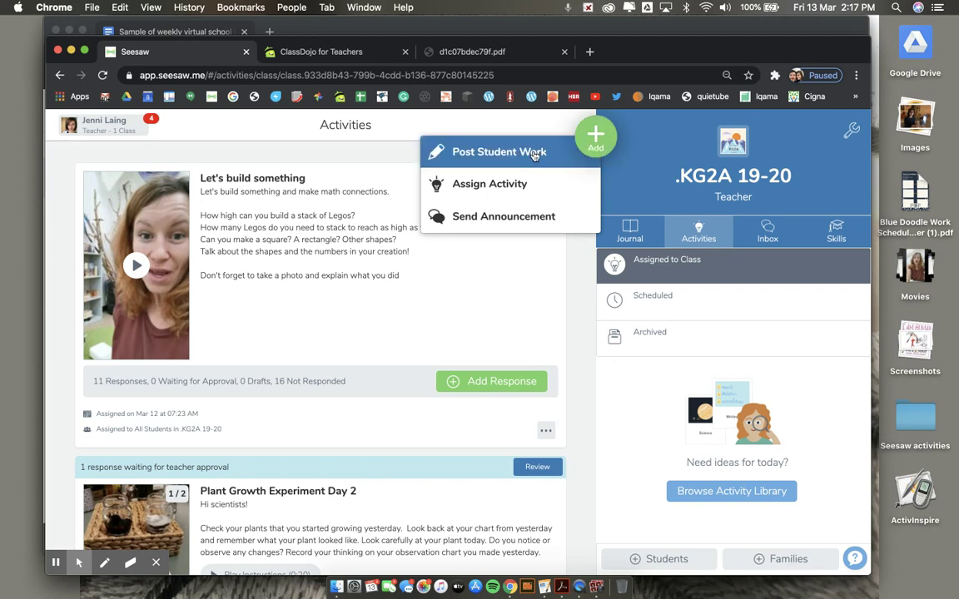
Recheck the 'Let's build something' response grid, then return to the progress report's Day 1–3 counts
click(314, 383)
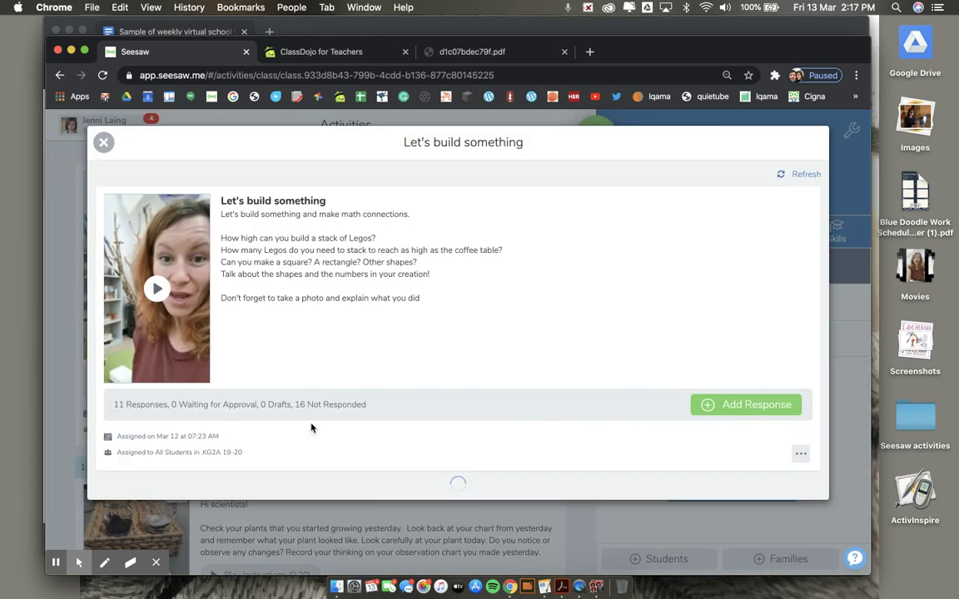
scroll(312, 427, down, 5)
scroll(312, 427, down, 1)
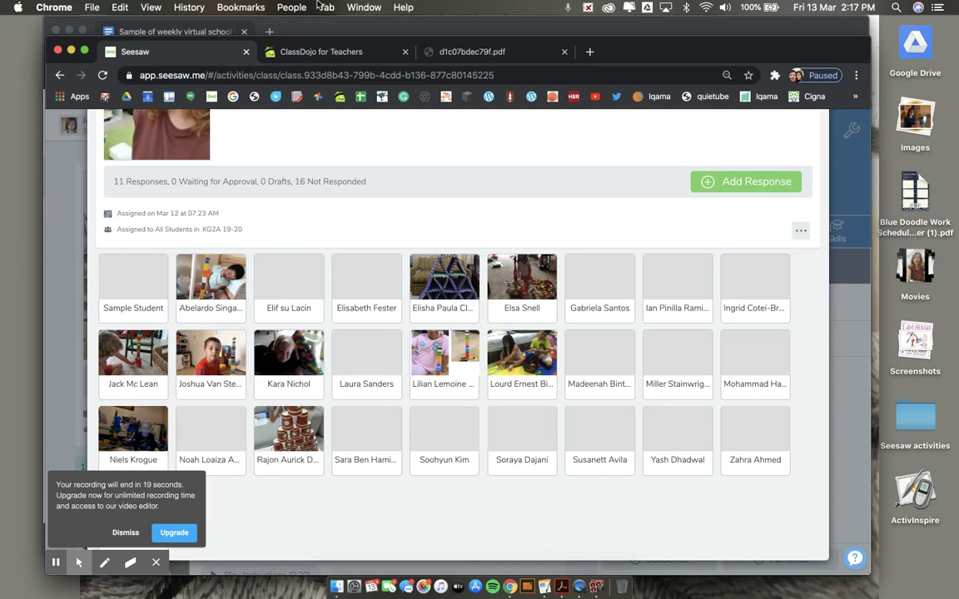
click(306, 31)
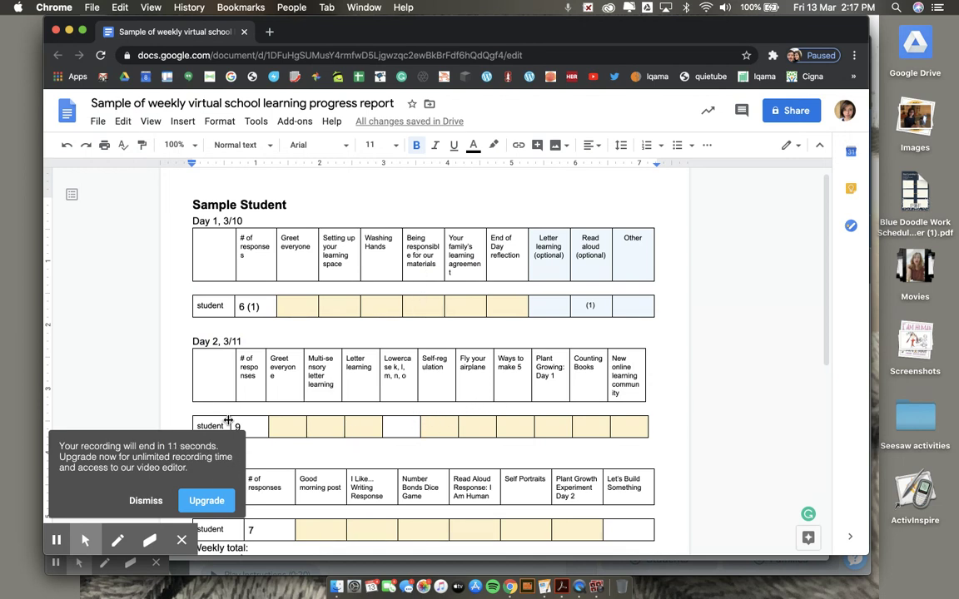
Scroll to the report's Weekly total lines, then bring the Photo Booth webcam window forward
scroll(265, 360, down, 5)
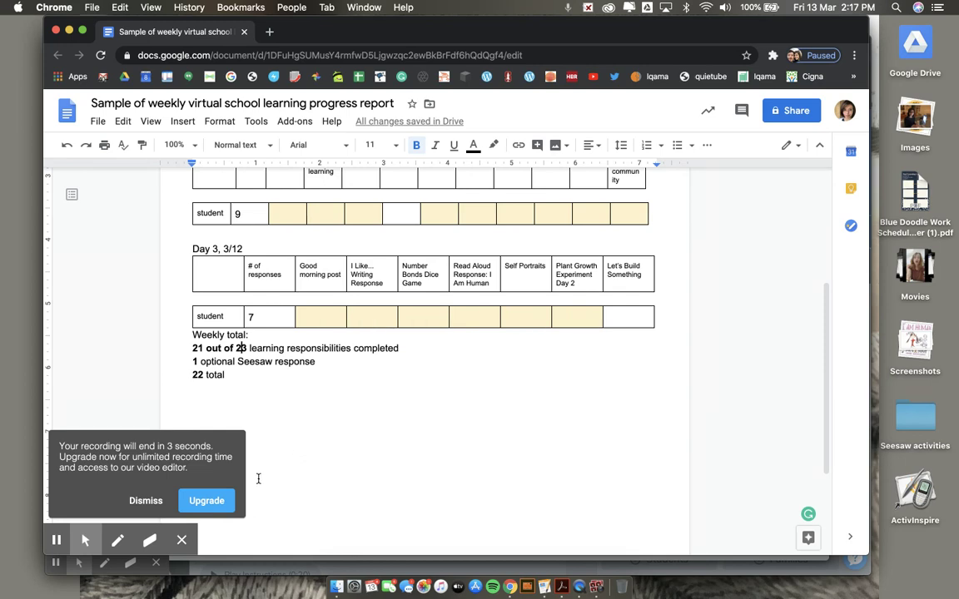
click(596, 587)
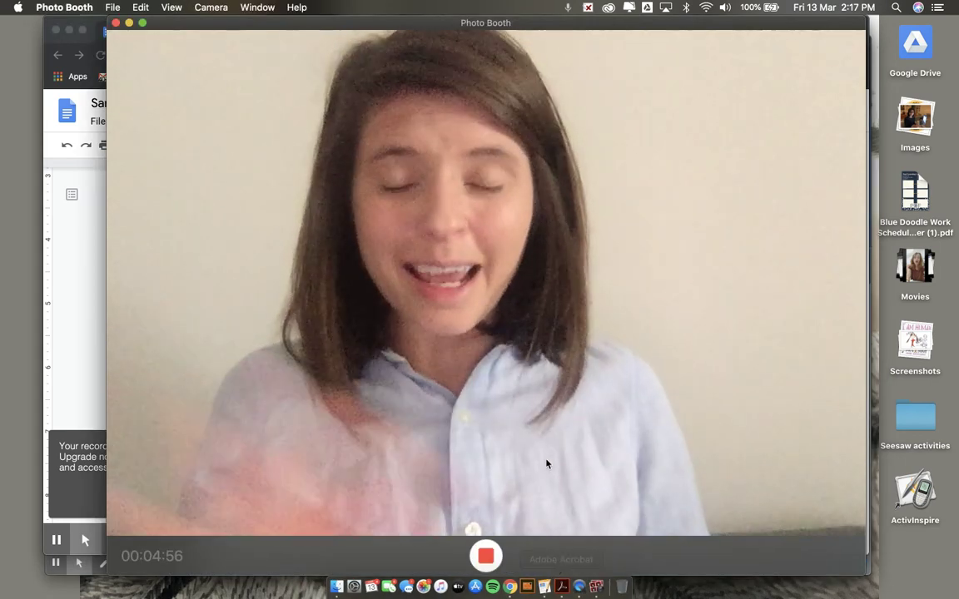